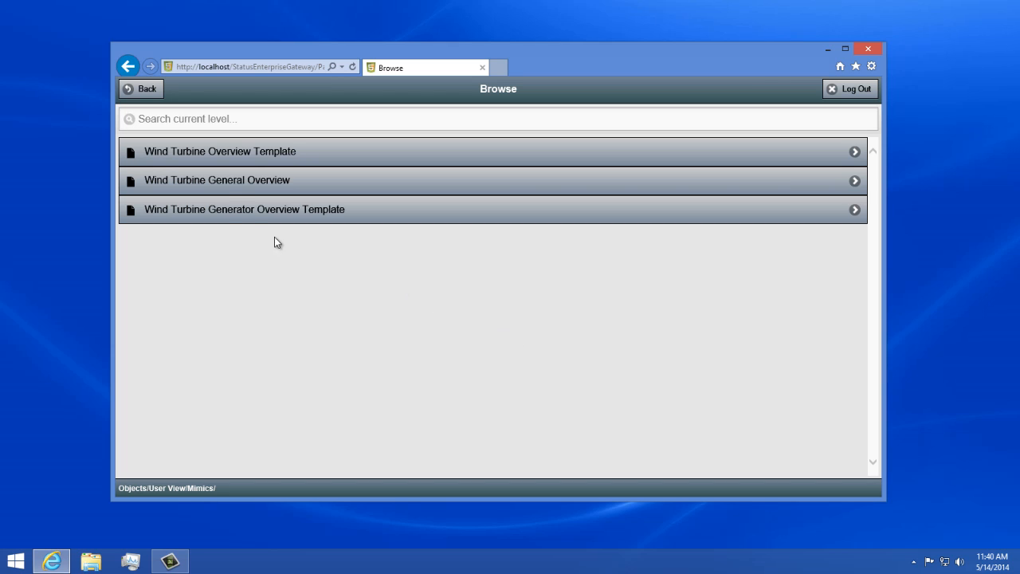
Open the Wind Turbine General Overview mimic, and launch Internet Information Services (IIS) Manager
{"action": "left_click", "coordinate": [211, 185]}
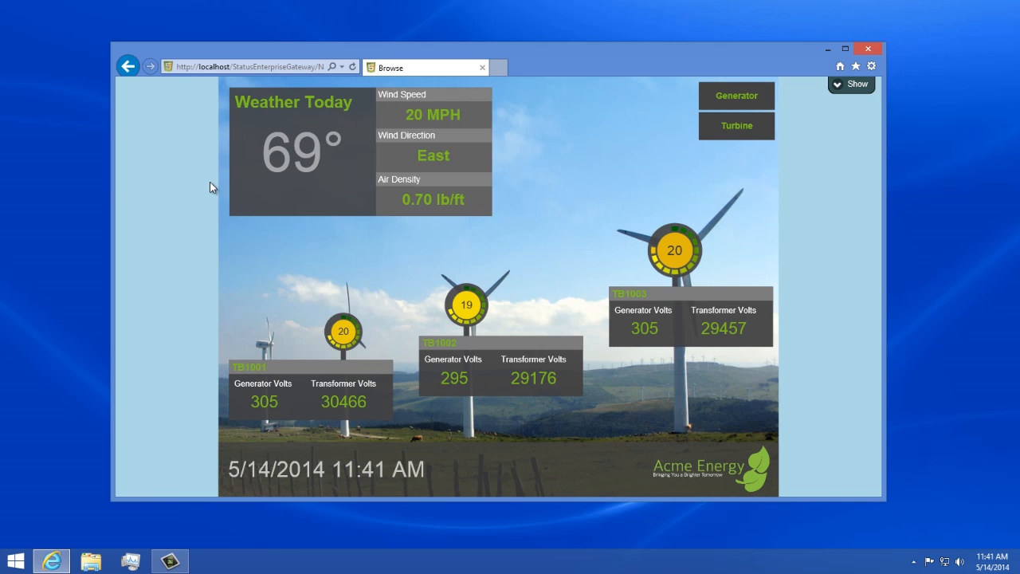
{"action": "key", "text": "super"}
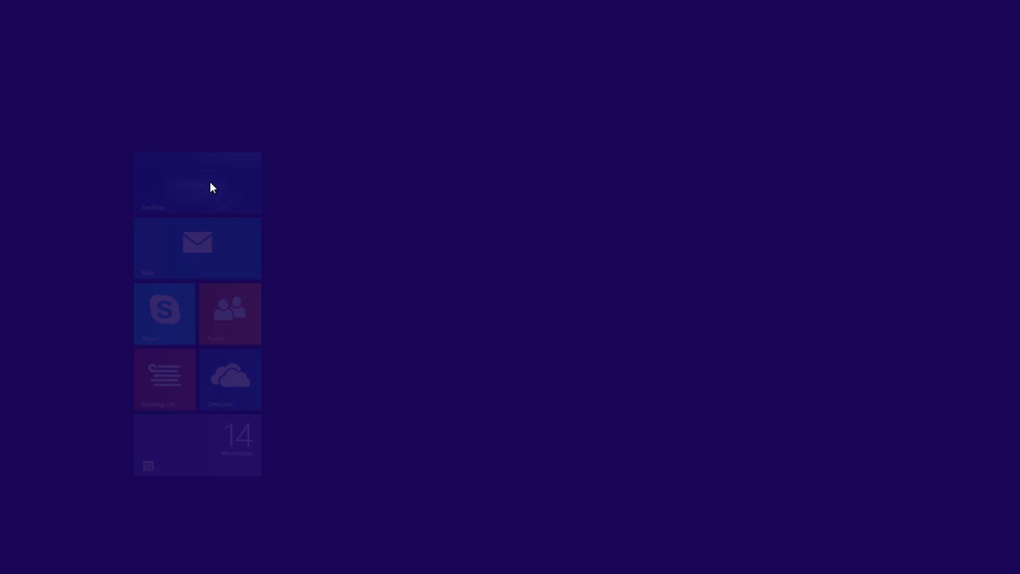
{"action": "type", "text": "iis) Manager"}
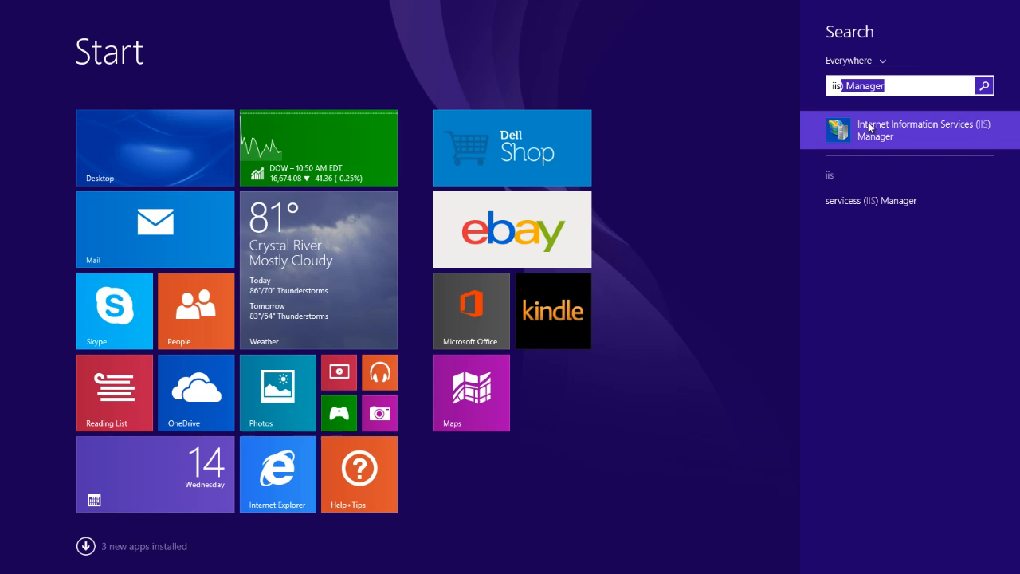
{"action": "left_click", "coordinate": [837, 134]}
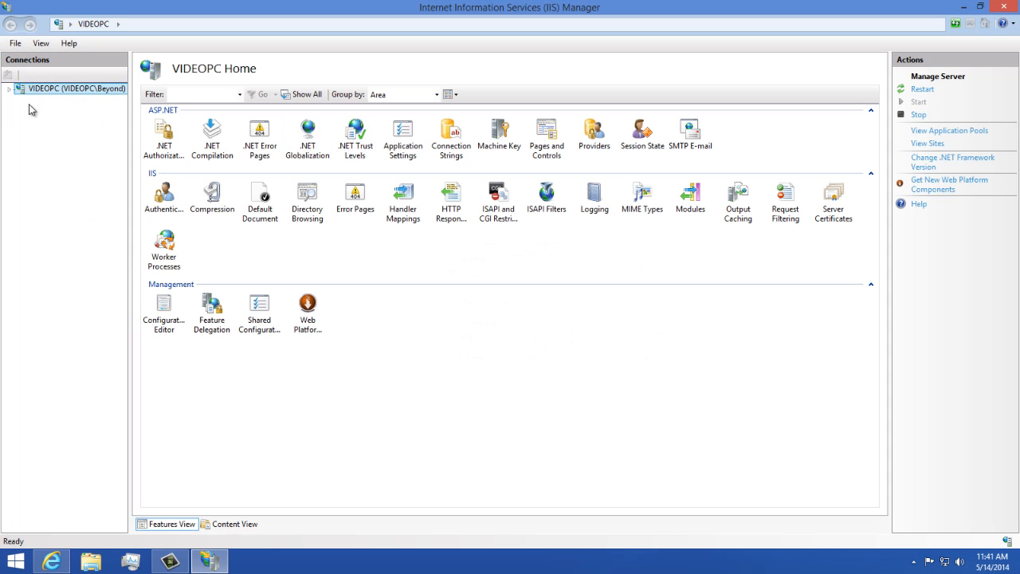
Open the Application Settings of the StatusEnterpriseGateway application under Default Web Site, widening the connections tree to show its full name
{"action": "left_click", "coordinate": [8, 89]}
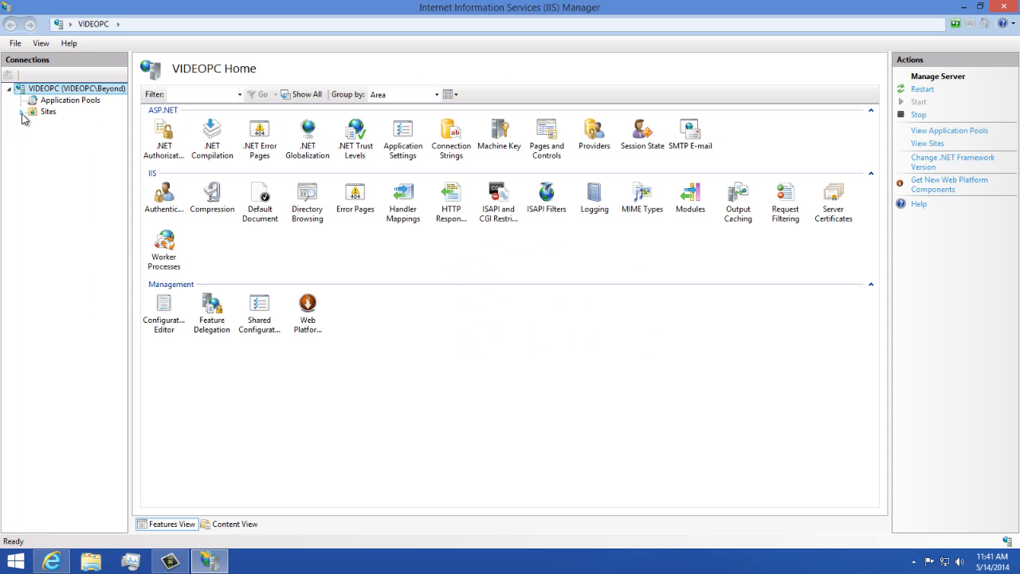
{"action": "left_click", "coordinate": [22, 112]}
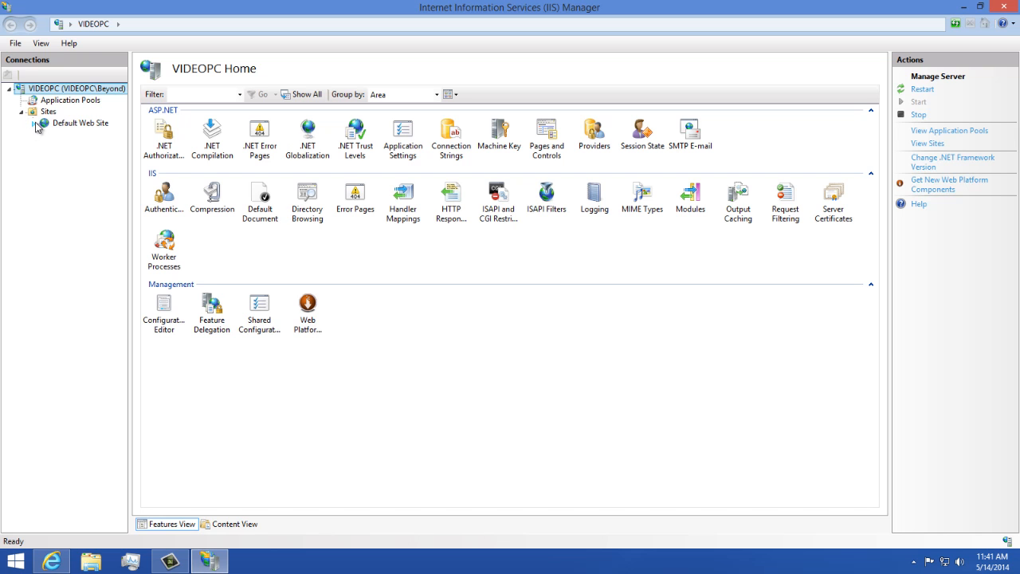
{"action": "left_click", "coordinate": [35, 125]}
{"action": "left_click", "coordinate": [80, 150]}
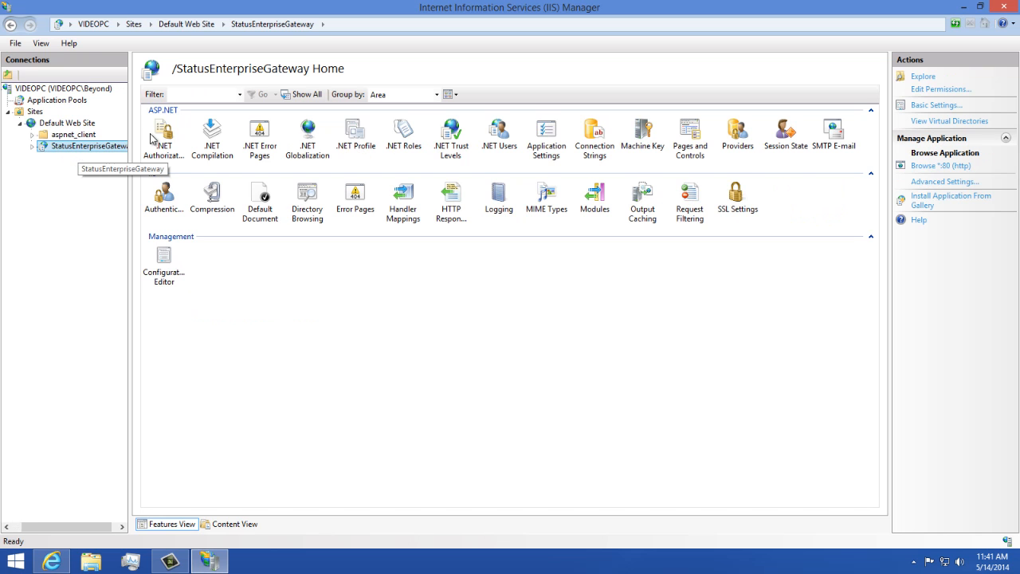
{"action": "left_click_drag", "start_coordinate": [134, 122], "coordinate": [185, 122]}
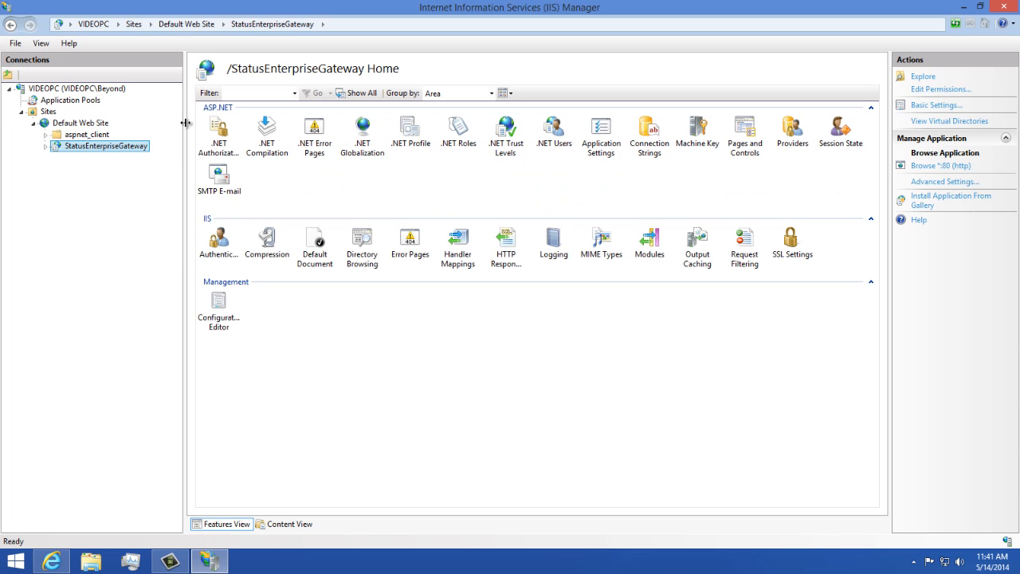
{"action": "double_click", "coordinate": [604, 131]}
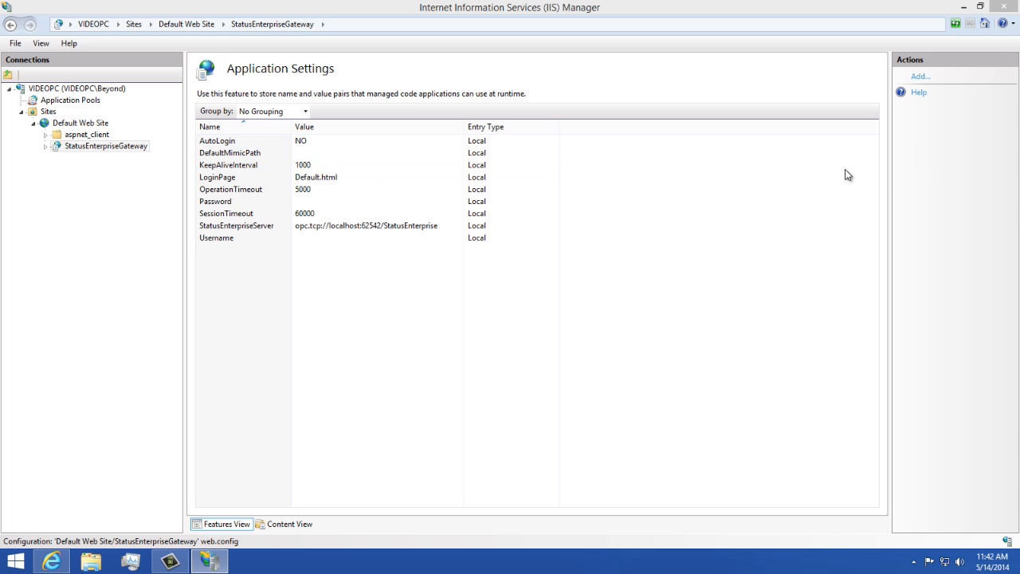
Set the DefaultMimicPath application setting to Mimics/Wind Turbine General Overview
{"action": "left_click", "coordinate": [248, 144]}
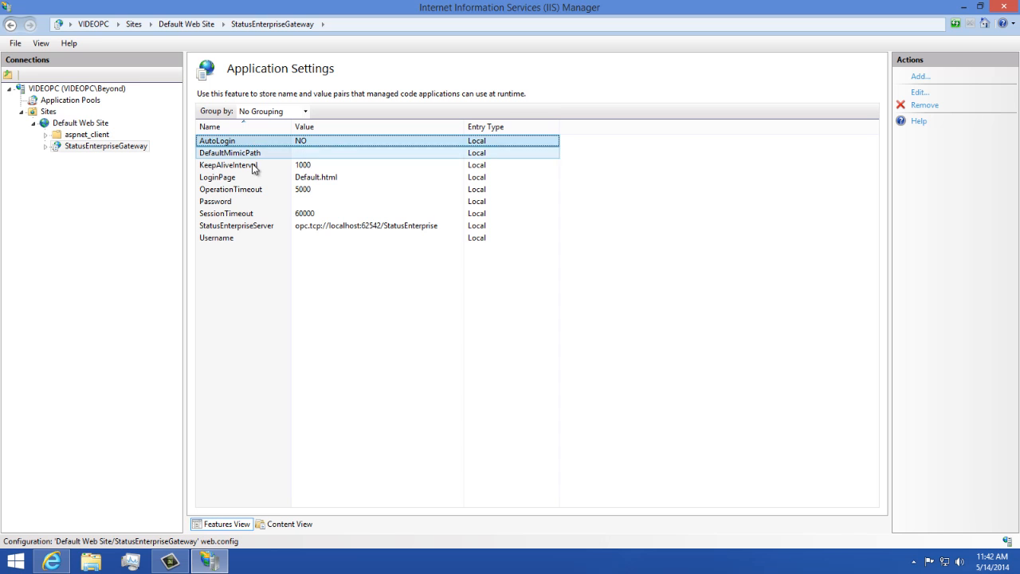
{"action": "left_click", "coordinate": [249, 154]}
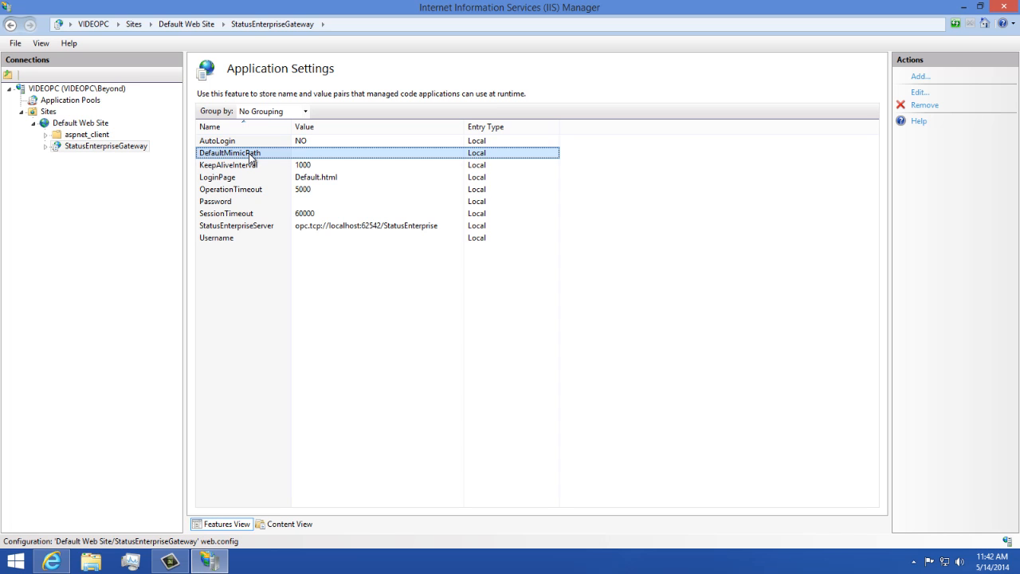
{"action": "double_click", "coordinate": [303, 154]}
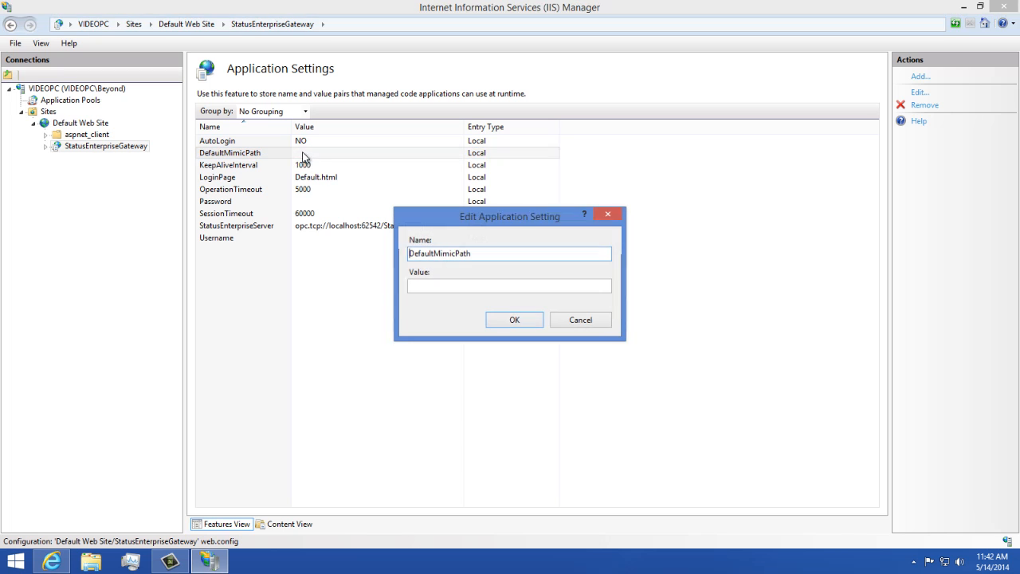
{"action": "left_click", "coordinate": [443, 289]}
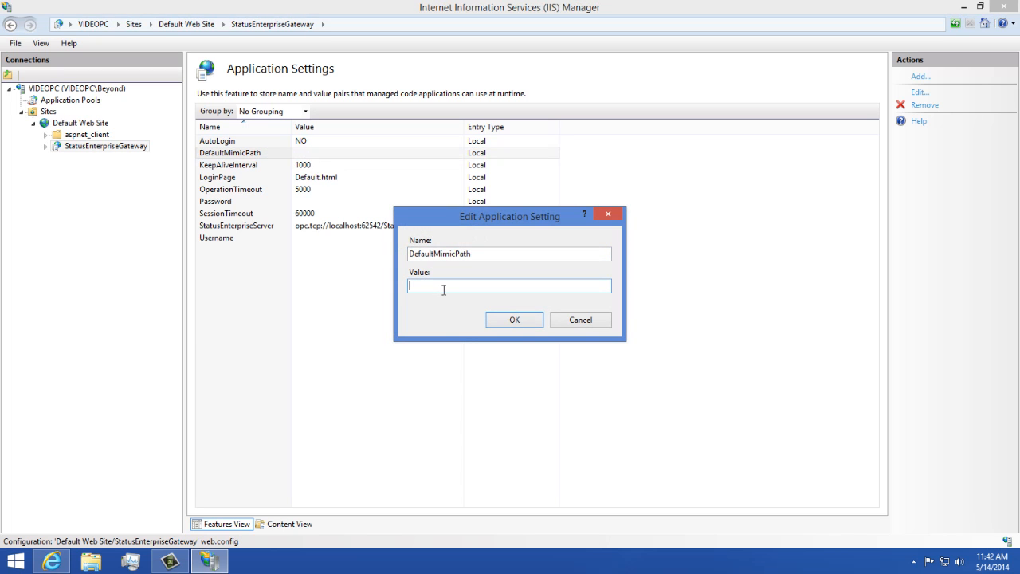
{"action": "type", "text": "Mimics/Wind Turbine General Overview"}
{"action": "left_click", "coordinate": [504, 321]}
Log in to localhost/StatusEnterpriseGateway in a fresh Internet Explorer session to check the default mimic, and close the browser
{"action": "left_click", "coordinate": [52, 563]}
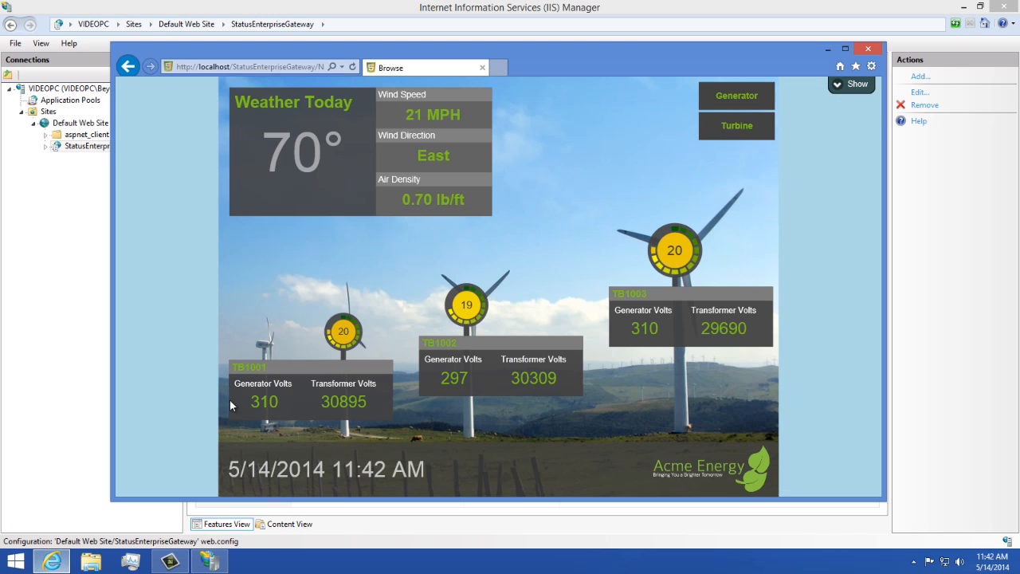
{"action": "left_click", "coordinate": [868, 50]}
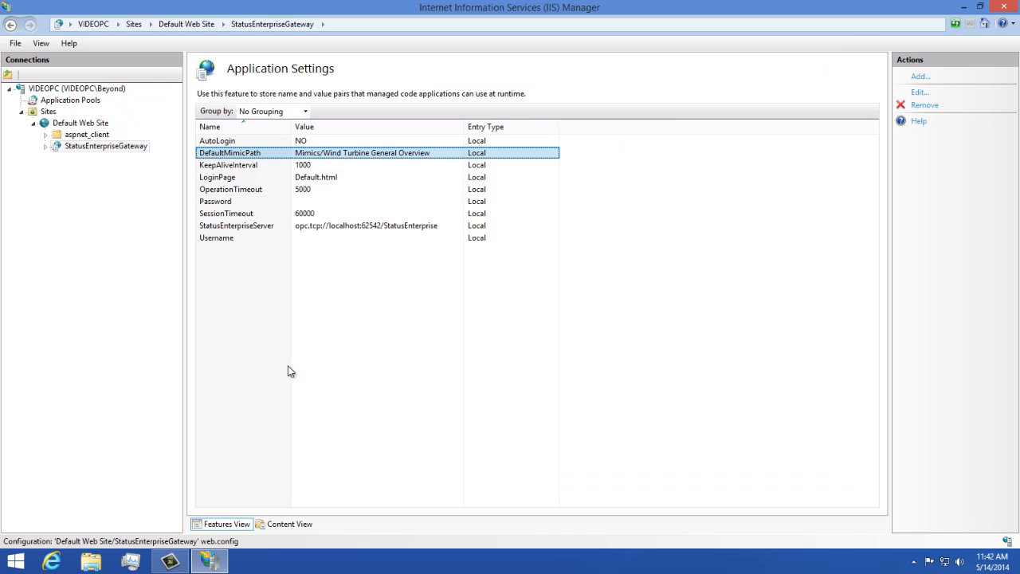
{"action": "left_click", "coordinate": [52, 561]}
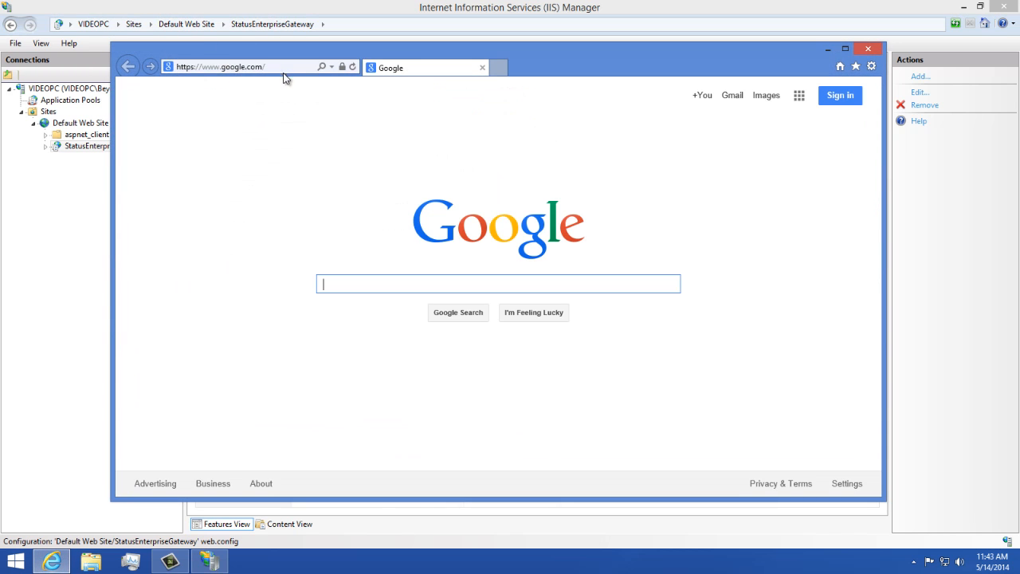
{"action": "left_click", "coordinate": [286, 66]}
{"action": "type", "text": "localhost/"}
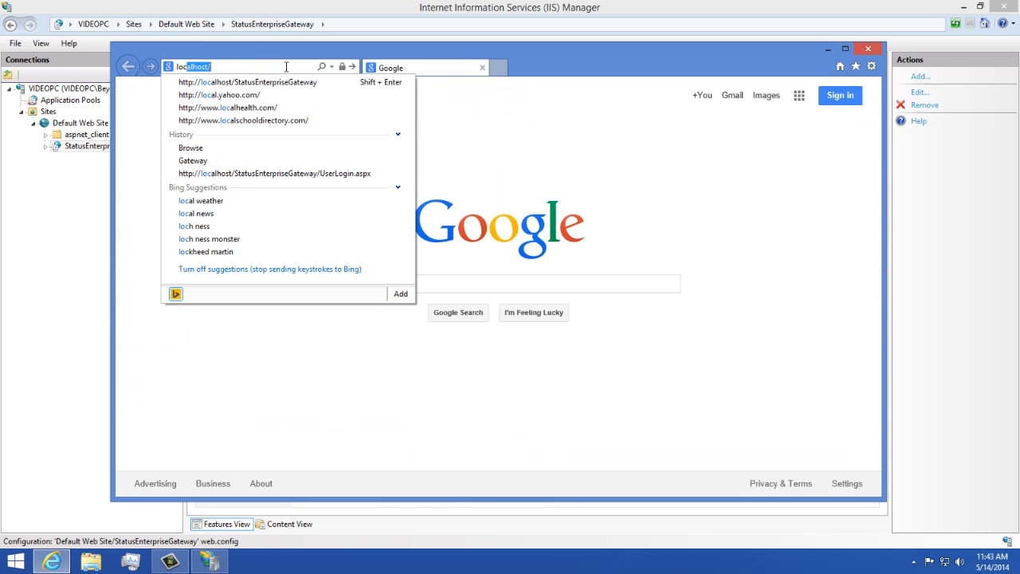
{"action": "key", "text": "Down"}
{"action": "key", "text": "Return"}
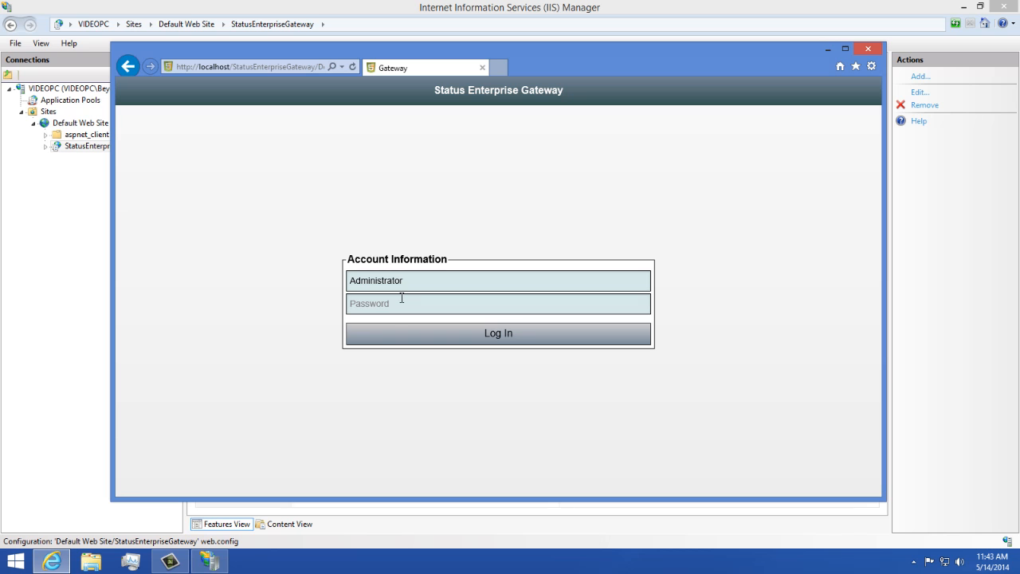
{"action": "left_click", "coordinate": [426, 337]}
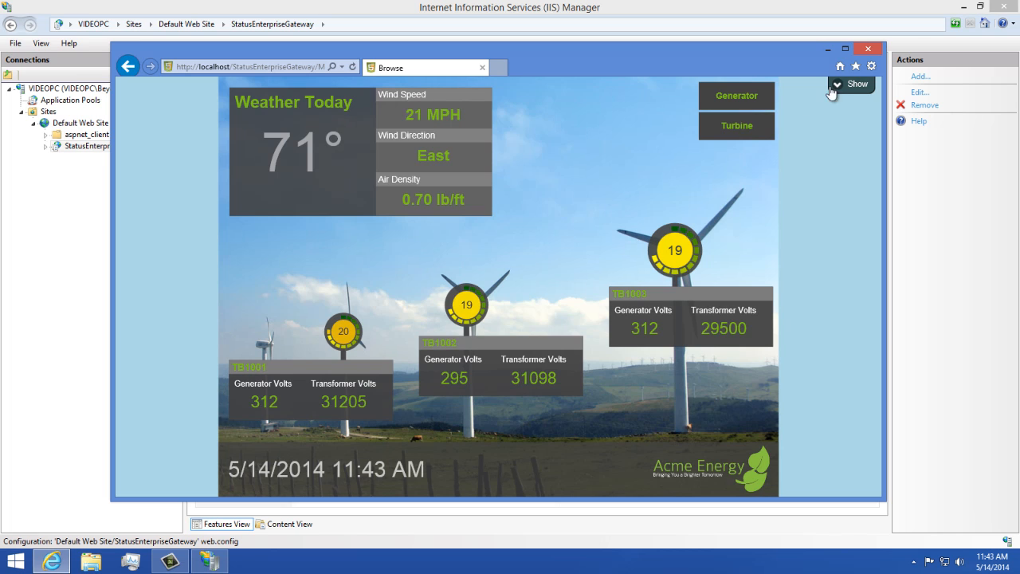
{"action": "left_click", "coordinate": [866, 49]}
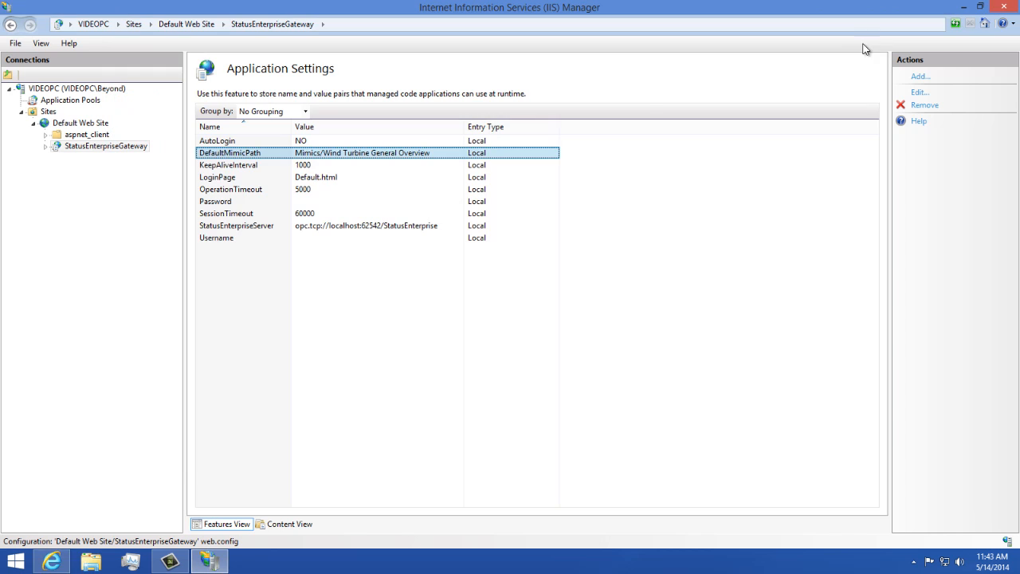
Review the KeepAliveInterval, LoginPage and OperationTimeout application settings
{"action": "left_click", "coordinate": [323, 166]}
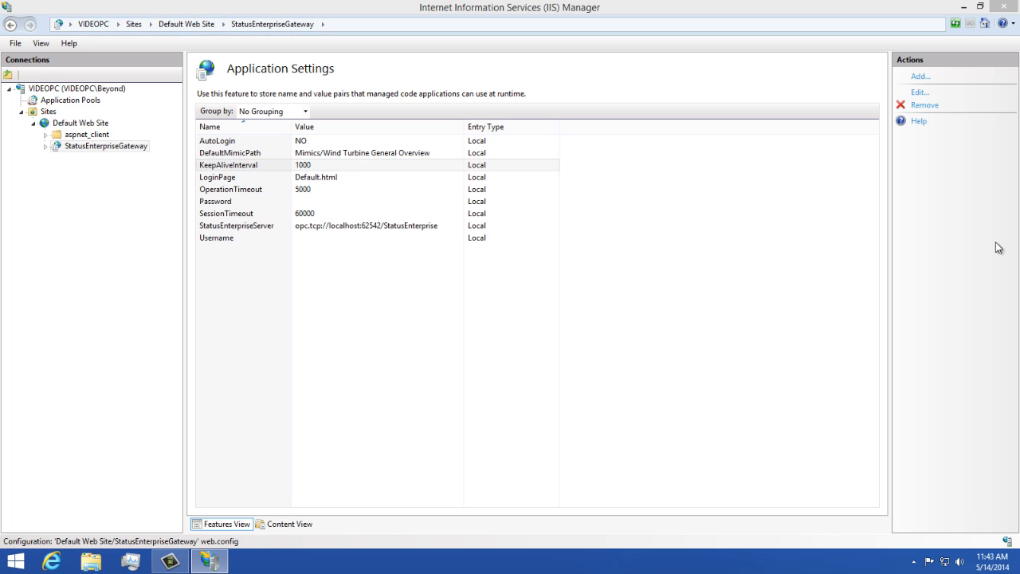
{"action": "left_click", "coordinate": [338, 176]}
{"action": "left_click", "coordinate": [338, 178]}
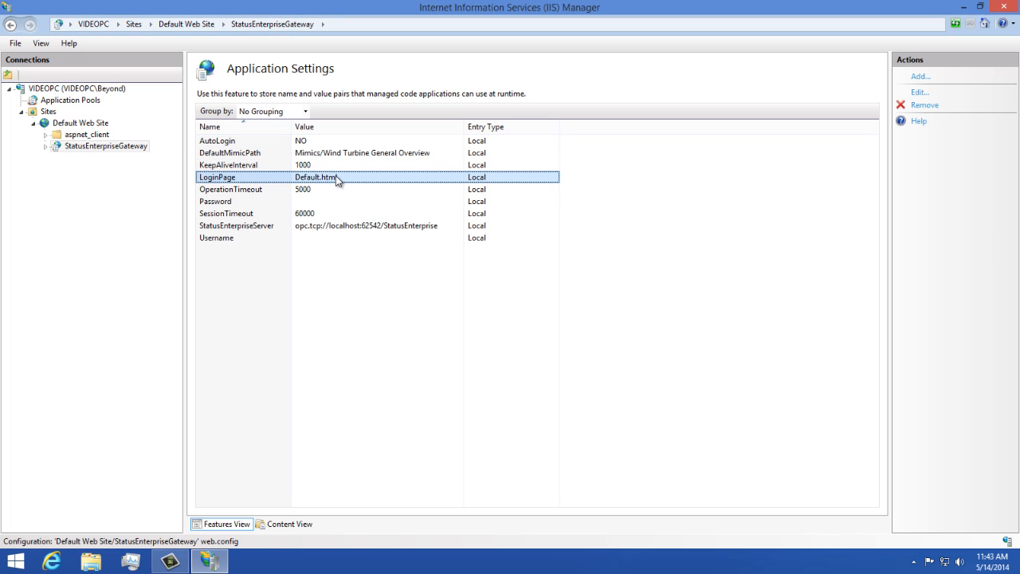
{"action": "left_click", "coordinate": [335, 191]}
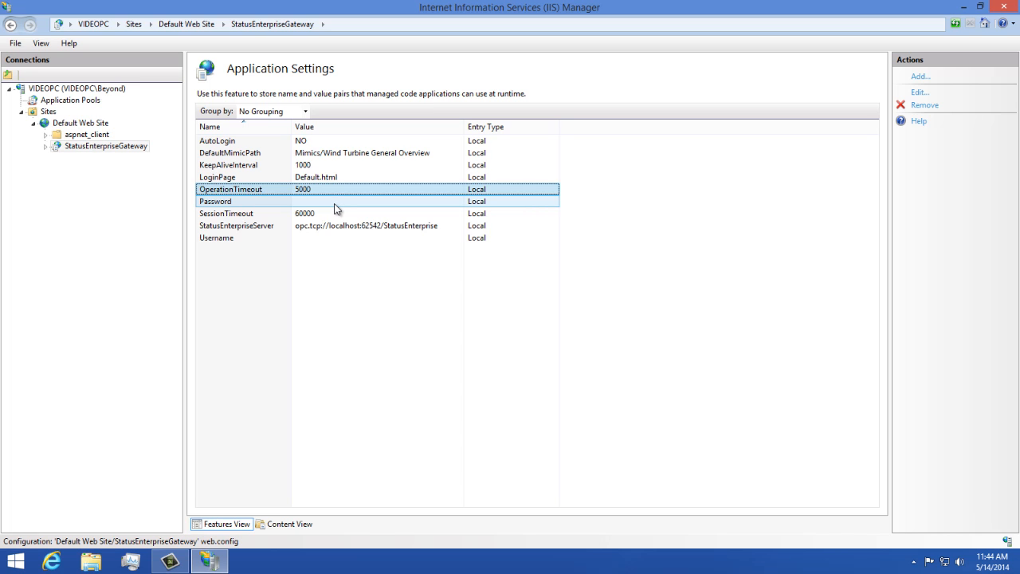
Set the AutoLogin application setting to YES
{"action": "left_click", "coordinate": [317, 142]}
{"action": "double_click", "coordinate": [317, 142]}
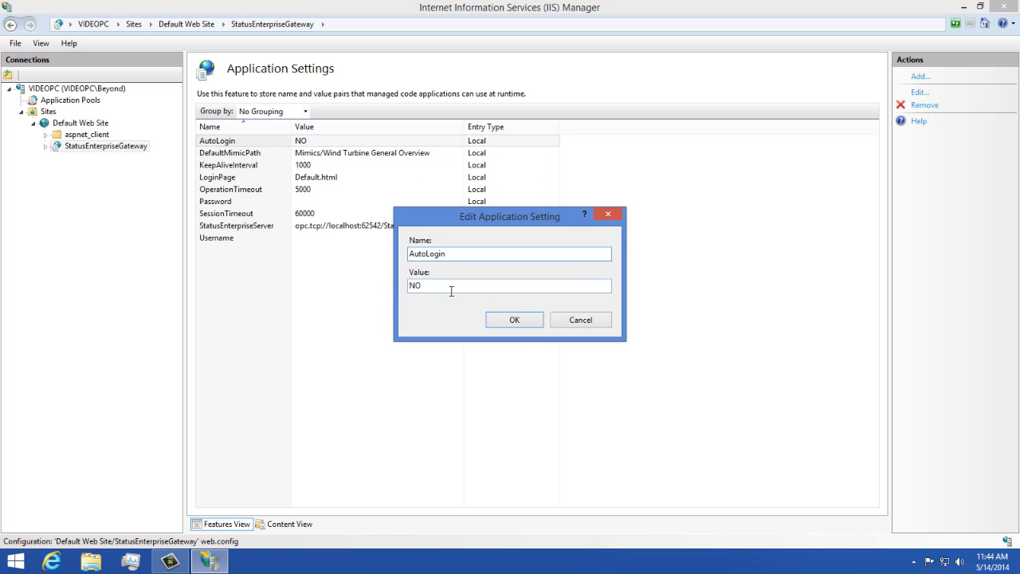
{"action": "double_click", "coordinate": [409, 287]}
{"action": "type", "text": "YES"}
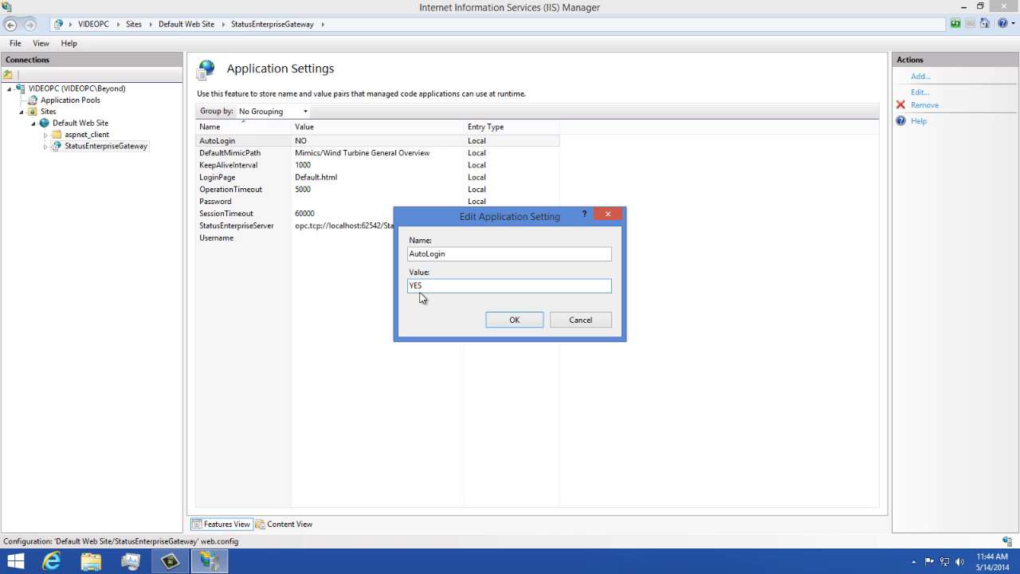
{"action": "left_click", "coordinate": [512, 319]}
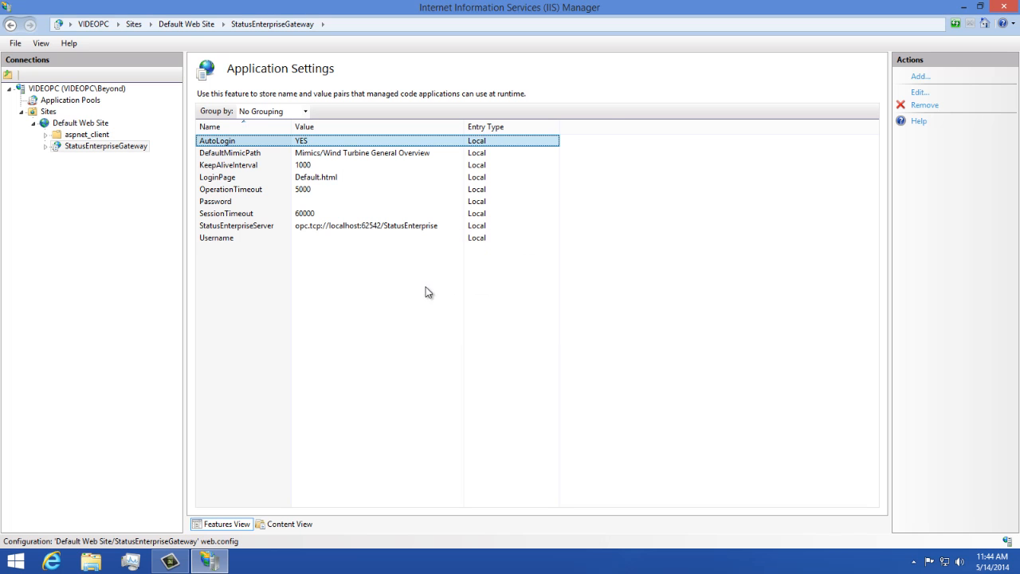
Set the Username application setting to Administrator
{"action": "left_click", "coordinate": [318, 242]}
{"action": "double_click", "coordinate": [318, 242]}
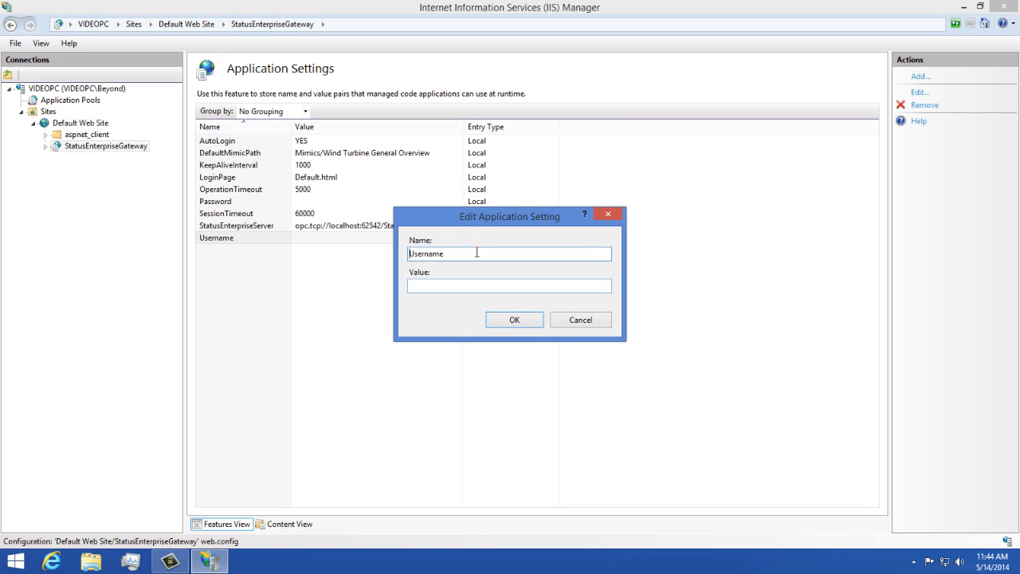
{"action": "left_click", "coordinate": [463, 285]}
{"action": "type", "text": "Administrator"}
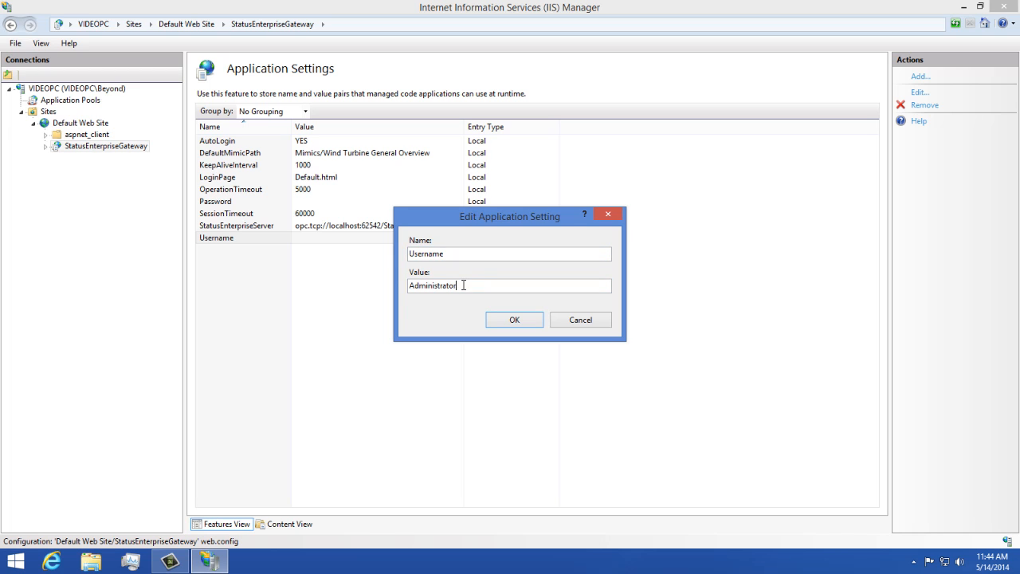
{"action": "left_click", "coordinate": [510, 321]}
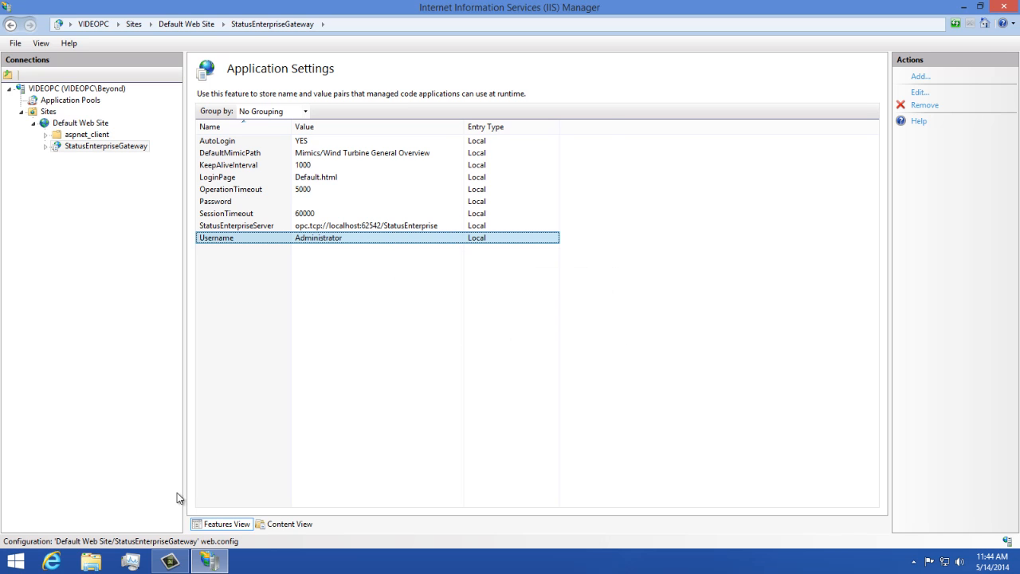
Load localhost/StatusEnterpriseGateway in a new Internet Explorer window to check the automatic login, and close the browser
{"action": "left_click", "coordinate": [51, 562]}
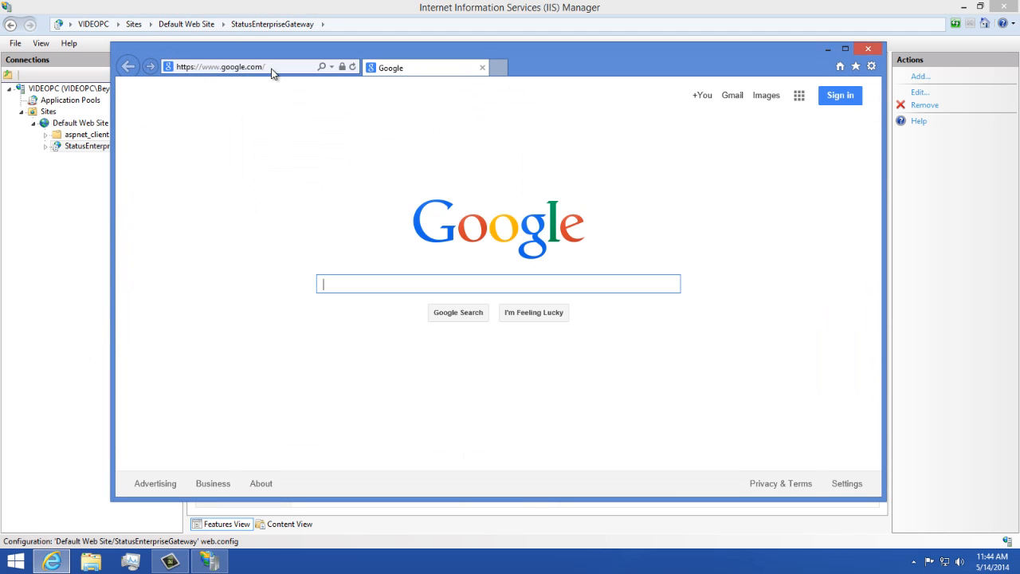
{"action": "left_click", "coordinate": [272, 67]}
{"action": "type", "text": "localhost/"}
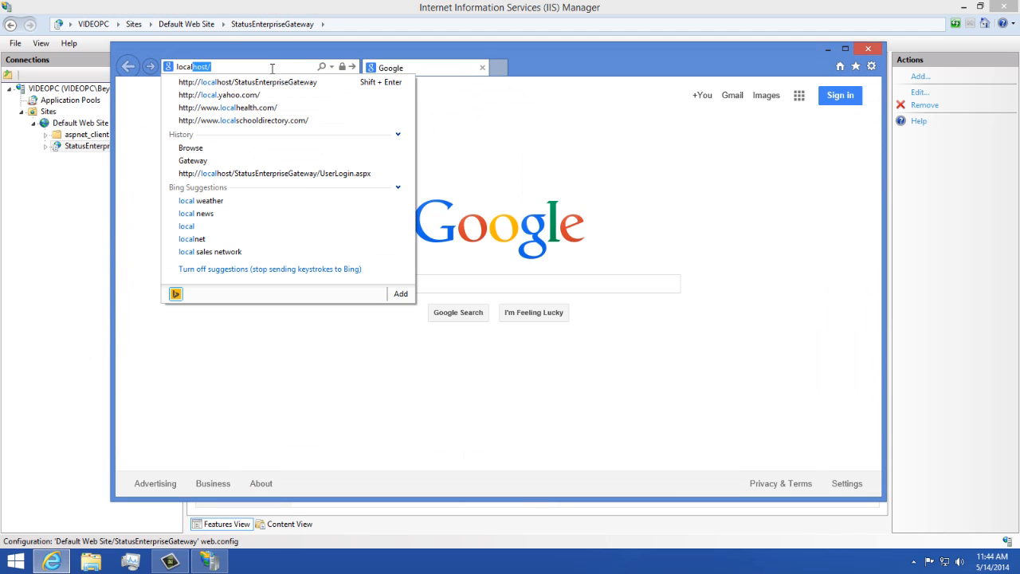
{"action": "key", "text": "Down"}
{"action": "key", "text": "Return"}
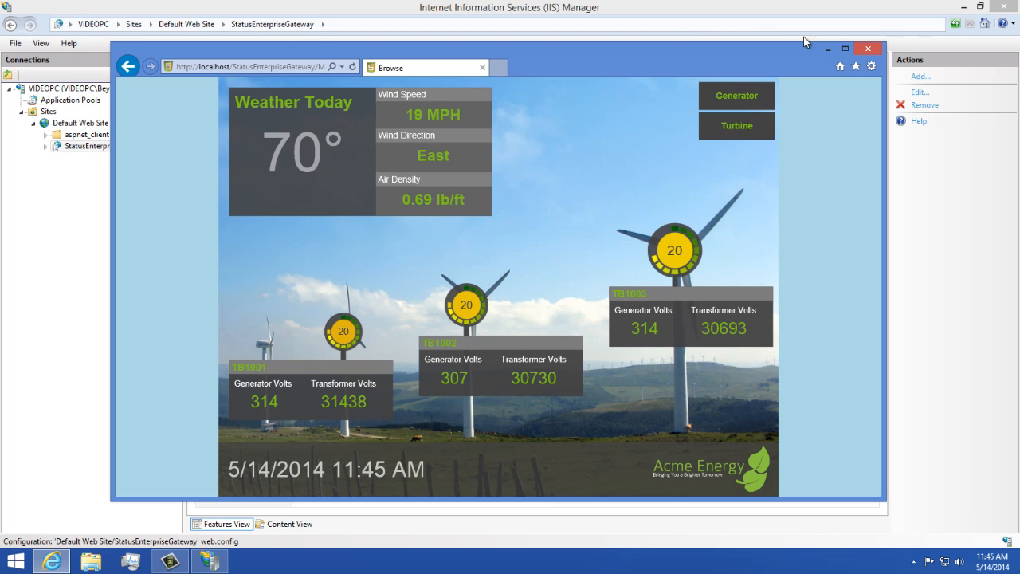
{"action": "left_click", "coordinate": [877, 50]}
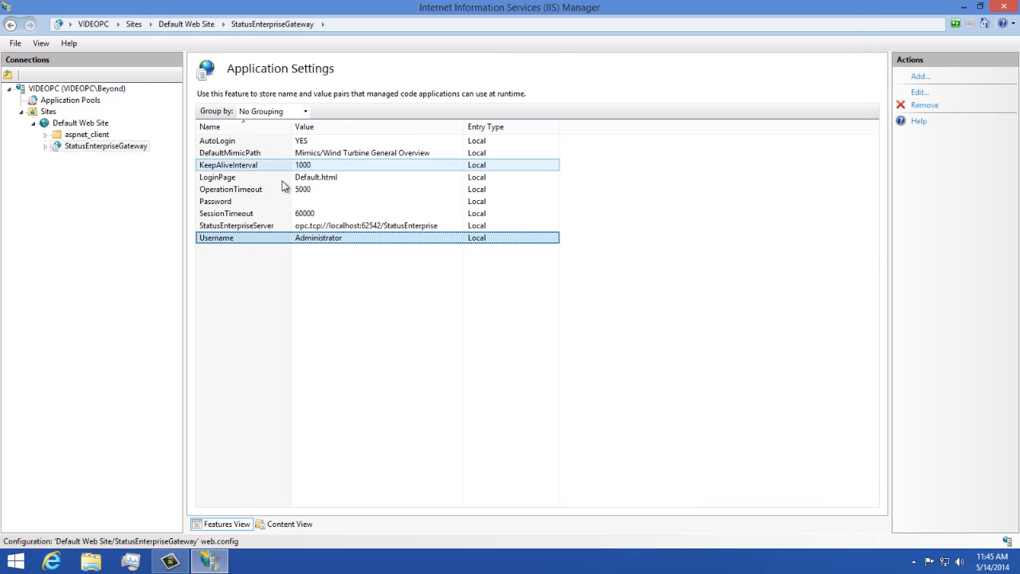
Review the SessionTimeout and StatusEnterpriseServer application settings
{"action": "left_click", "coordinate": [247, 215]}
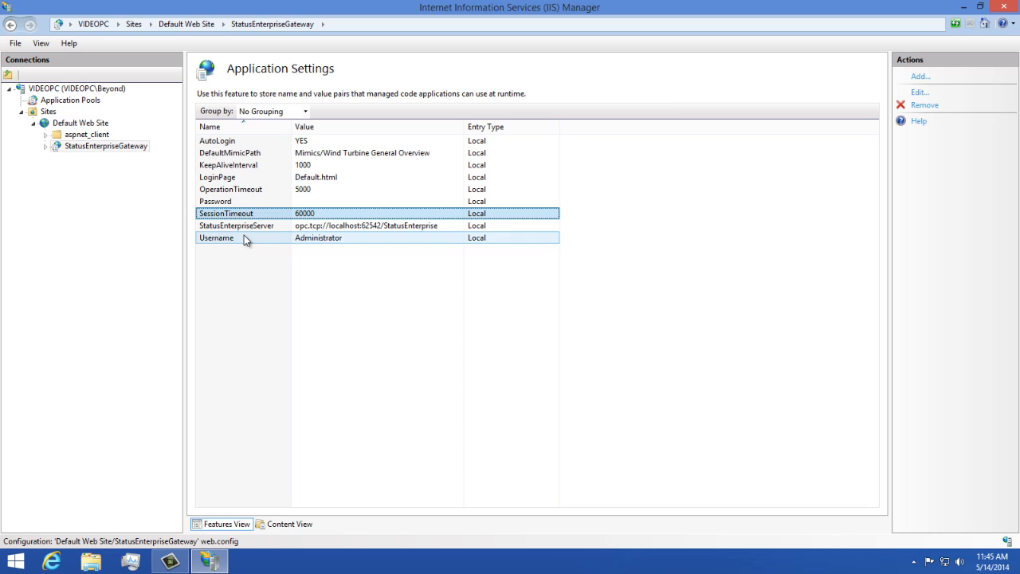
{"action": "left_click", "coordinate": [245, 229]}
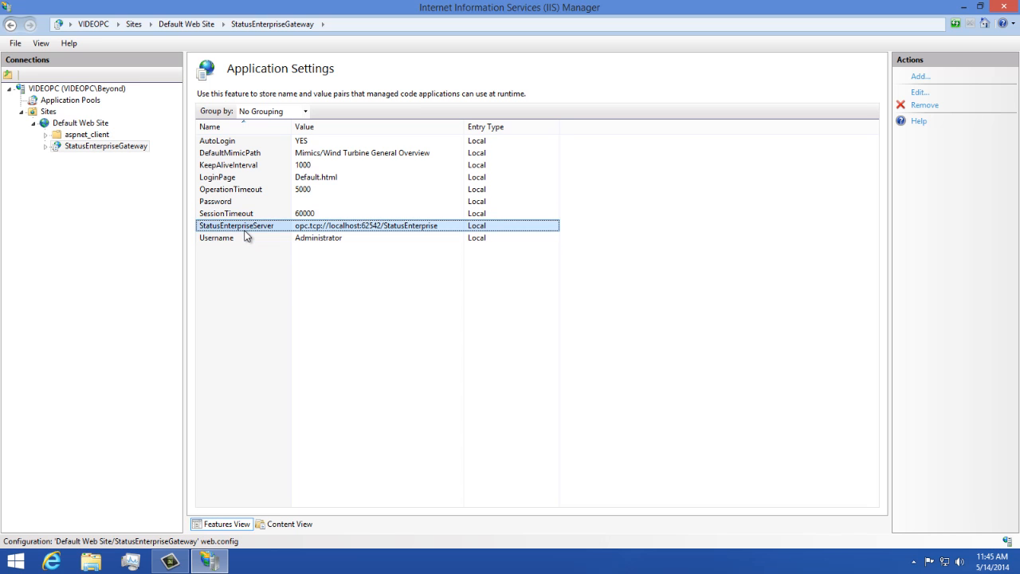